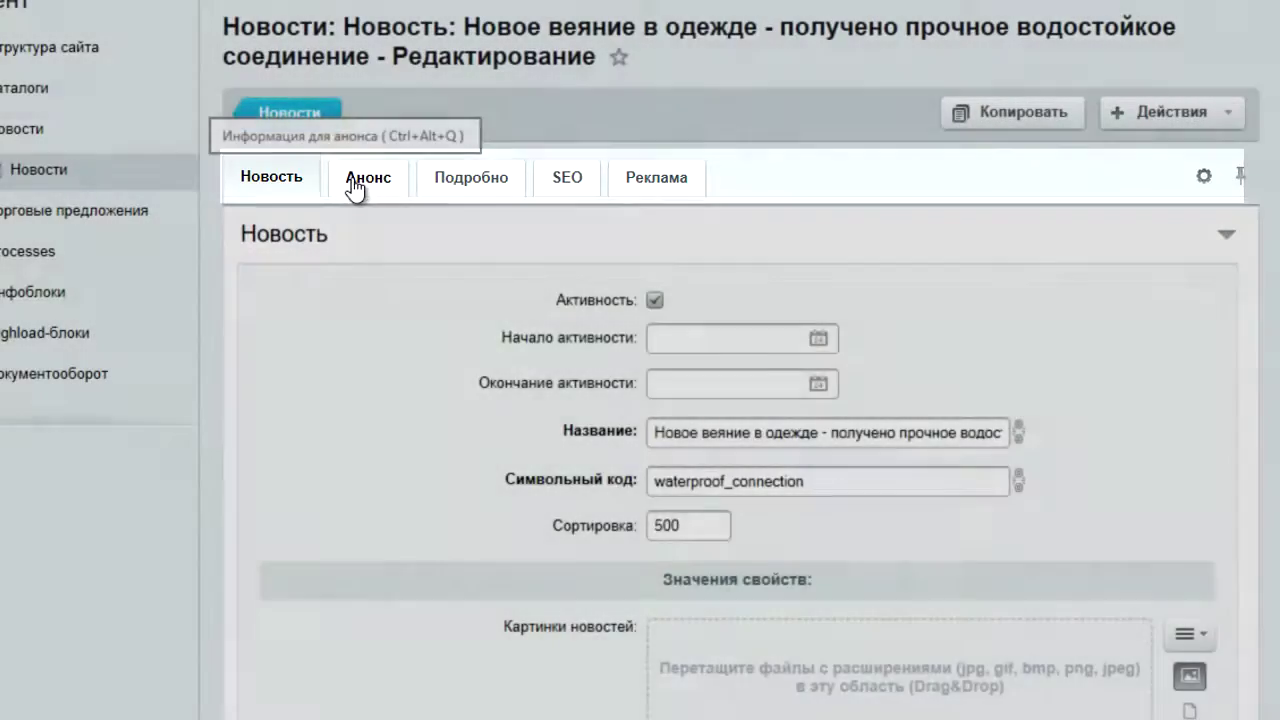
- Look through the news item's Анонс, Подробно, SEO and Реклама sections and return to the Новость section
left_click(388, 186)
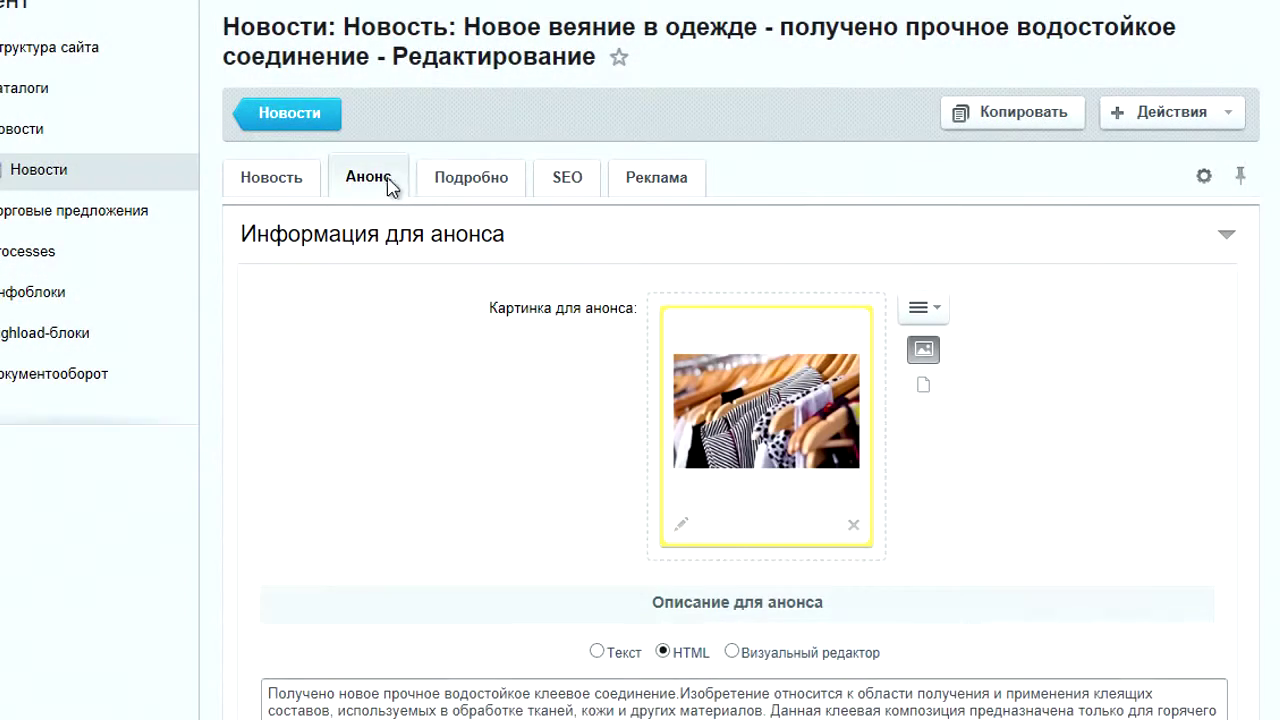
left_click(472, 193)
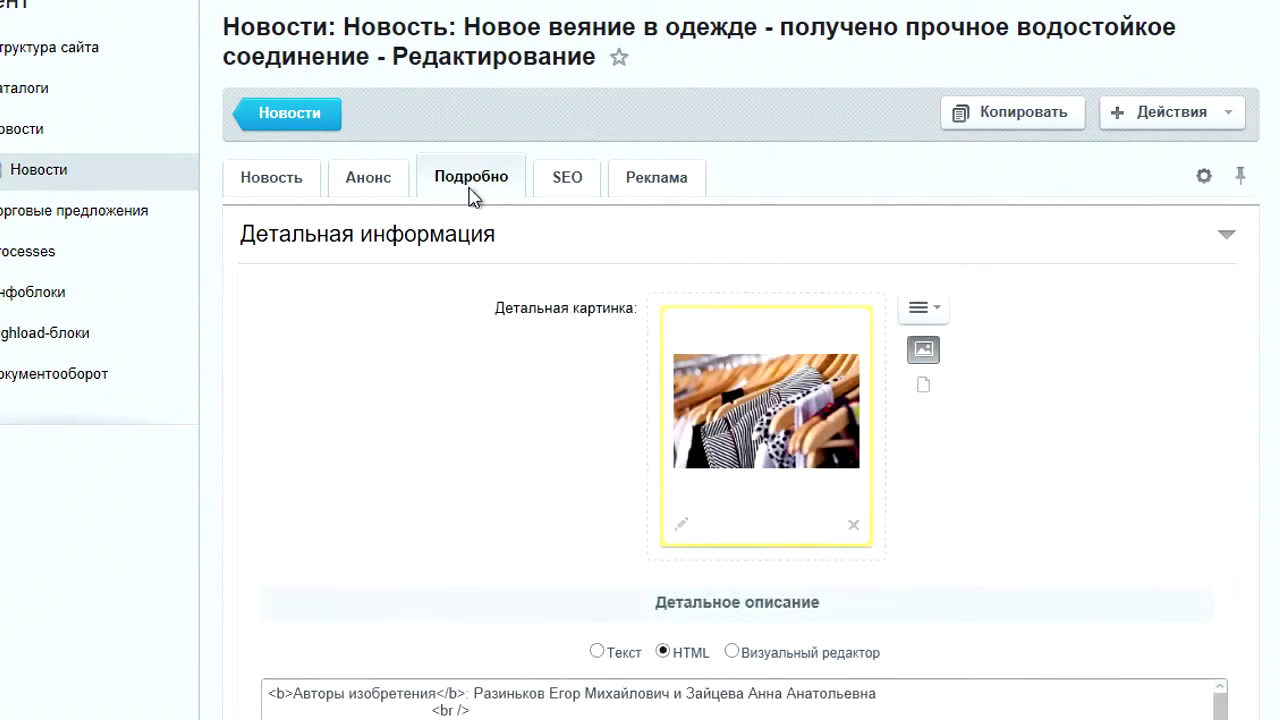
left_click(590, 195)
left_click(680, 188)
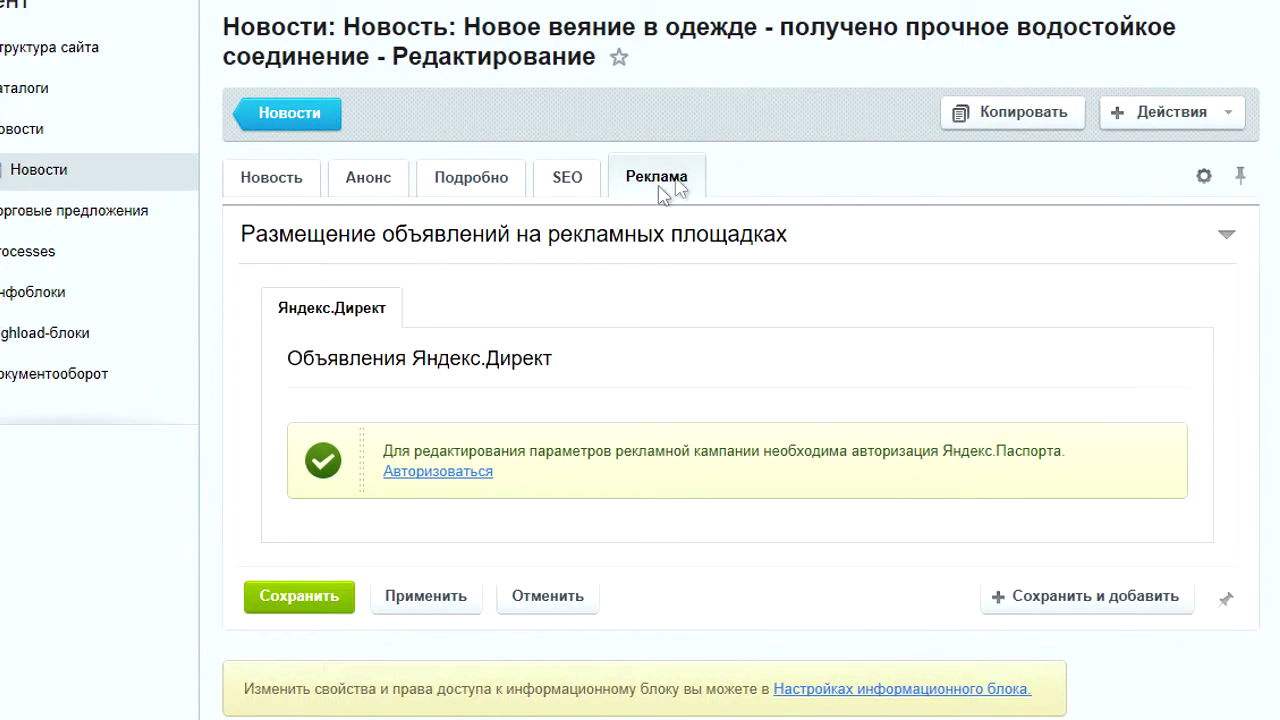
left_click(567, 188)
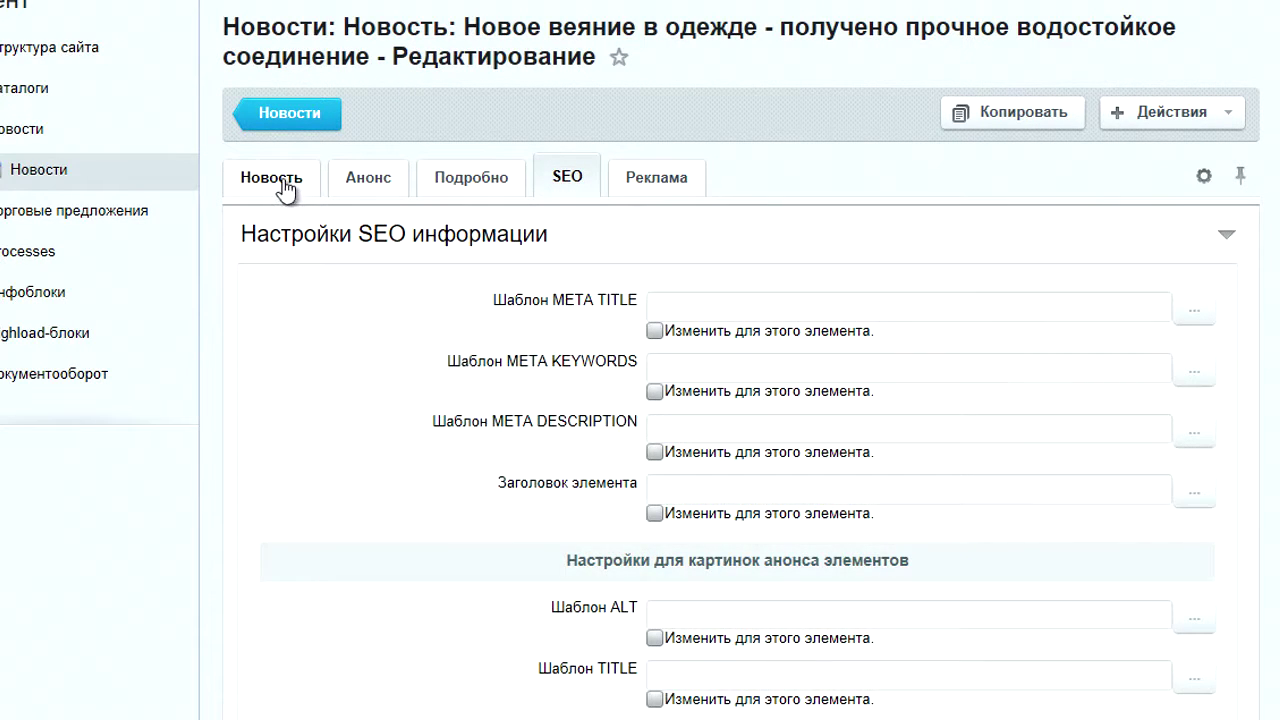
left_click(285, 186)
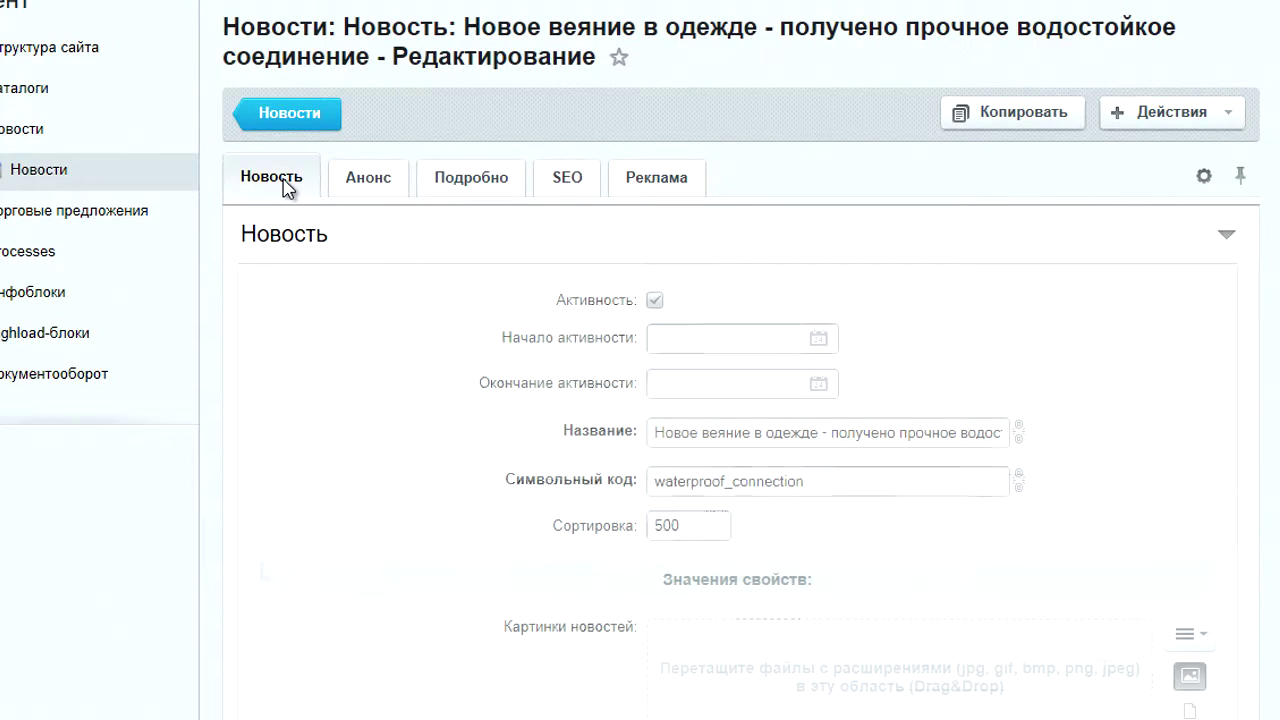
- Expand all the form's sections onto one page and review them from Новость to Настройки SEO информации
left_click(1228, 242)
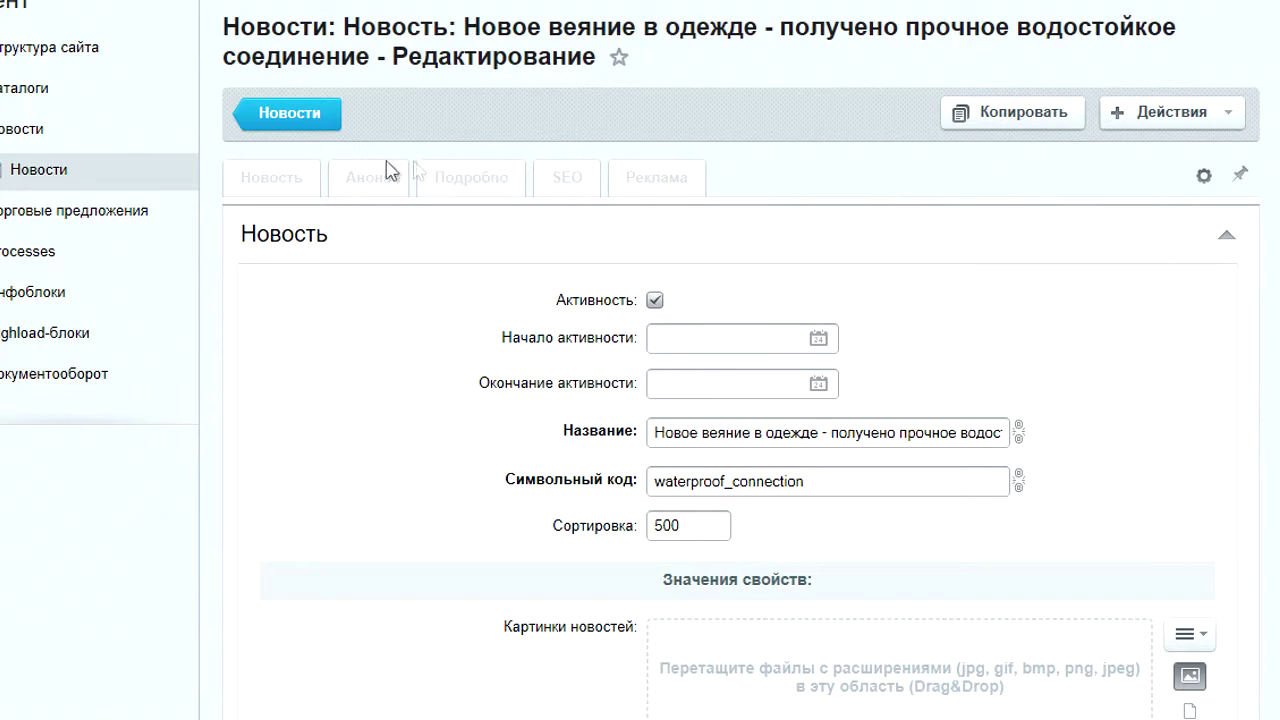
scroll(994, 217, "down", 8)
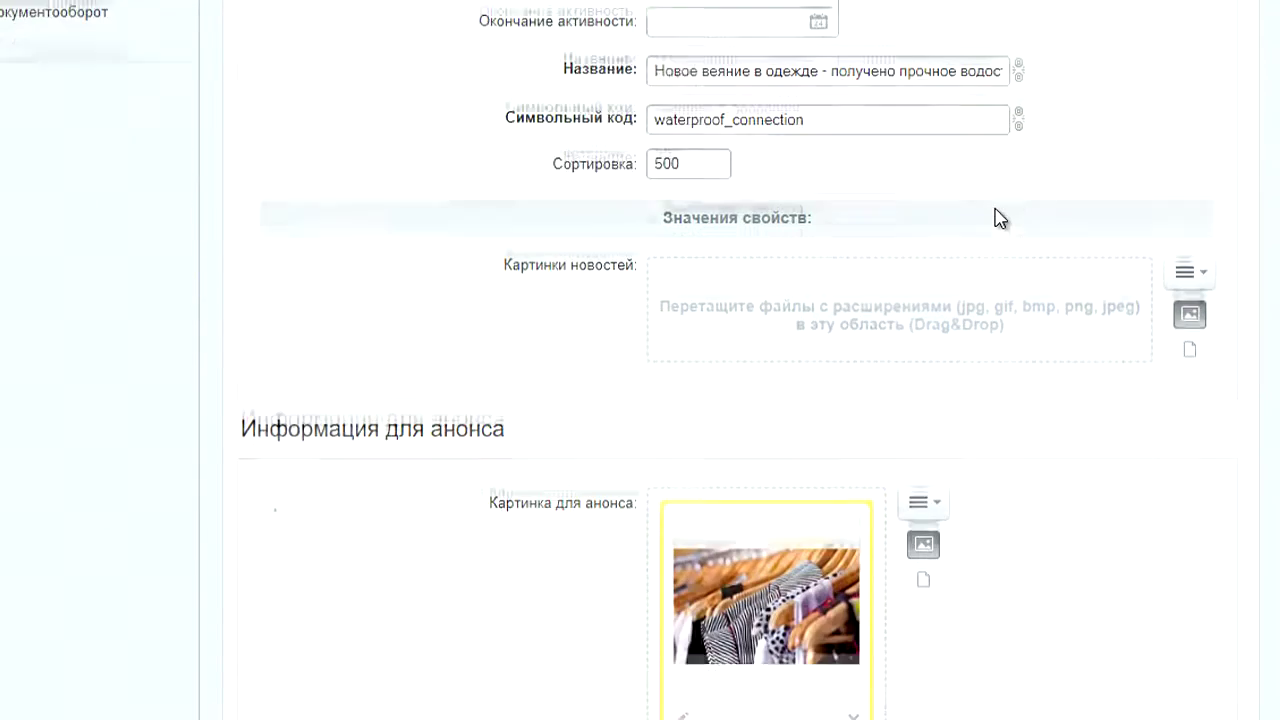
scroll(994, 217, "down", 9)
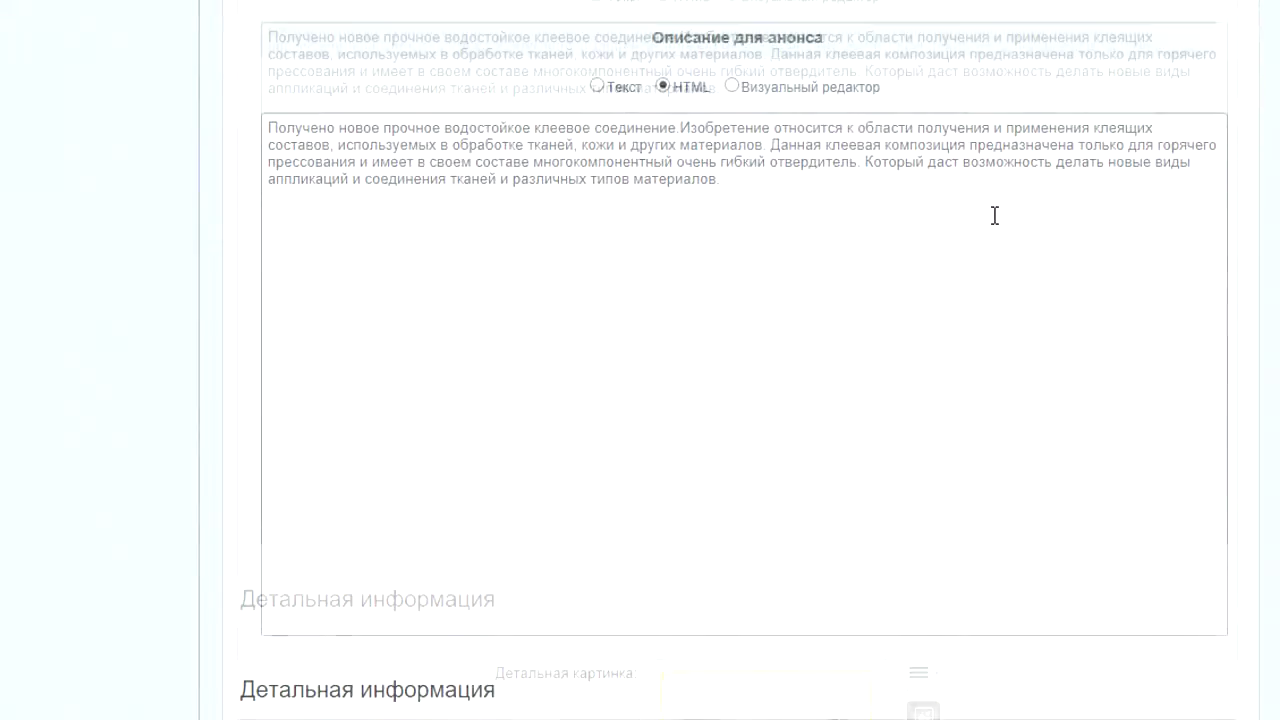
scroll(994, 226, "down", 8)
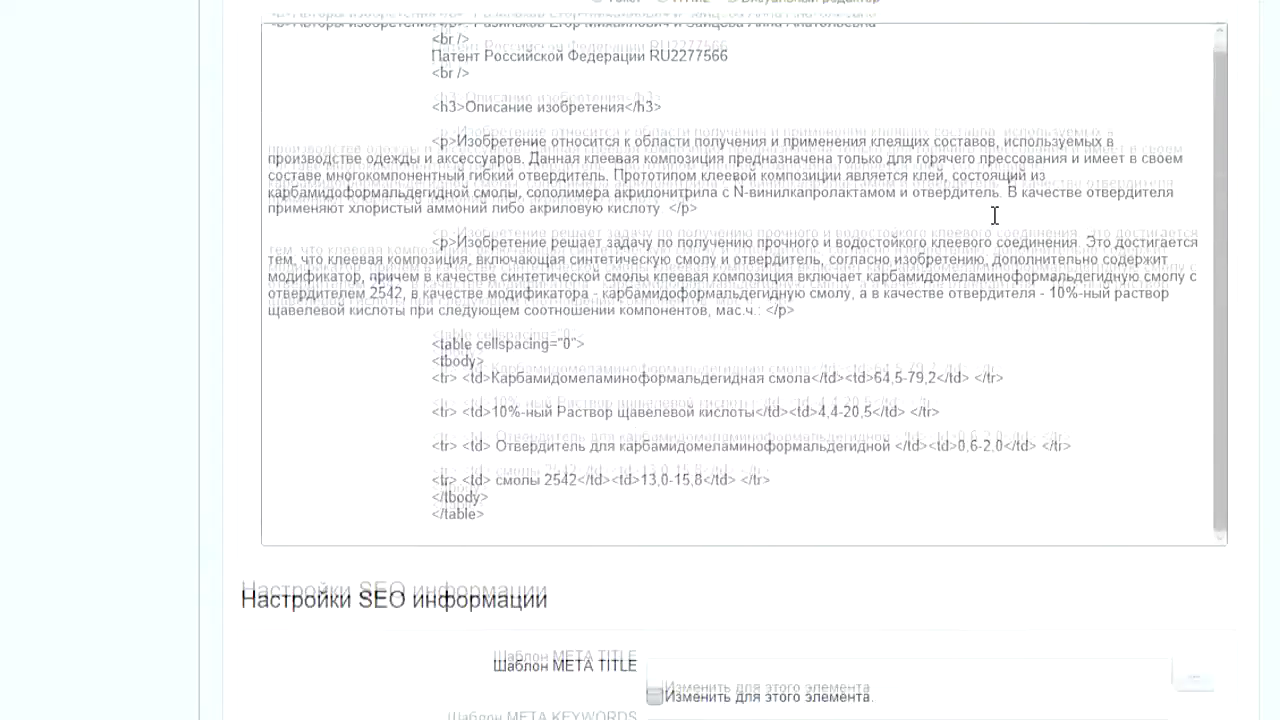
scroll(994, 224, "up", 20)
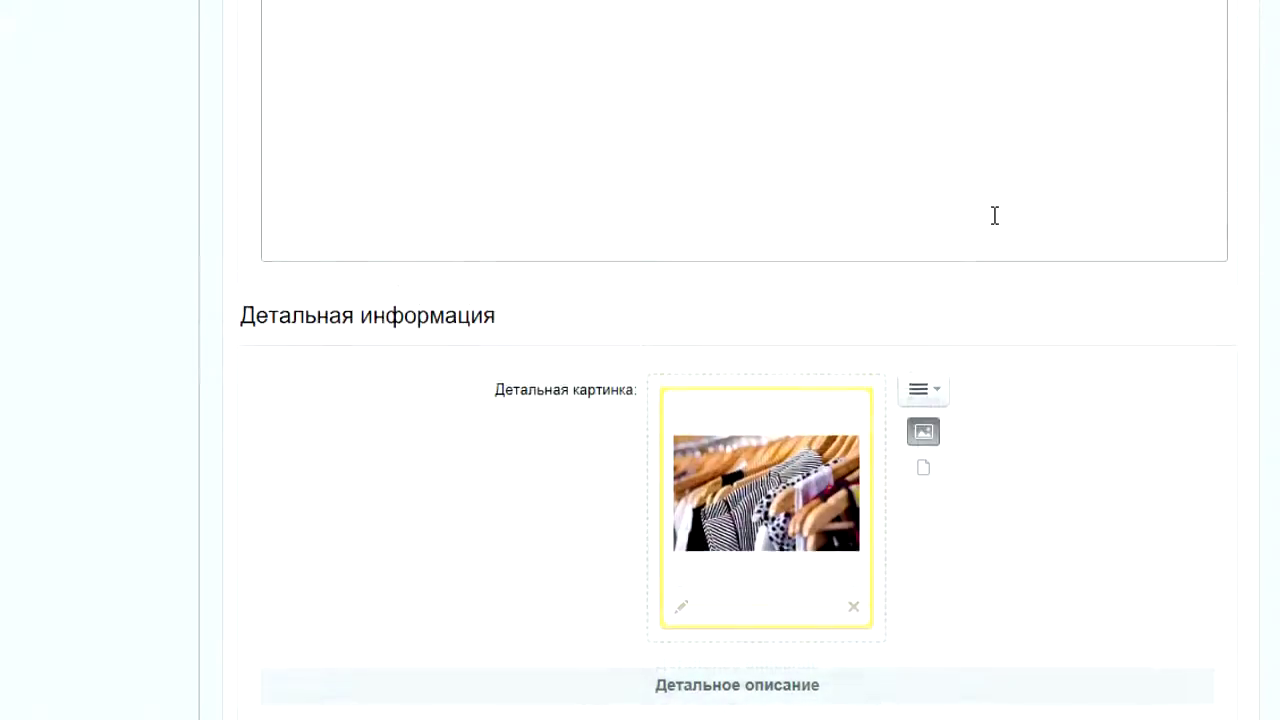
scroll(994, 224, "up", 5)
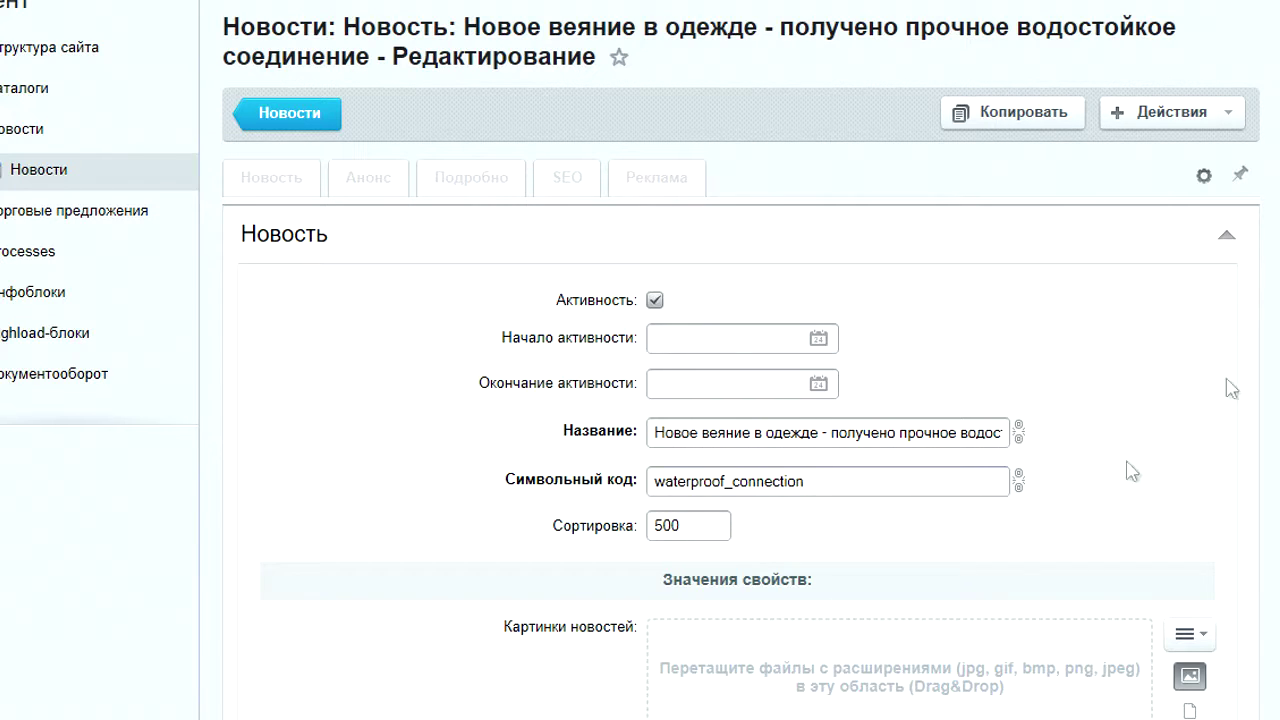
- Pin the save and cancel button bar at the end of the form so it stays on screen
scroll(1250, 680, "down", 15)
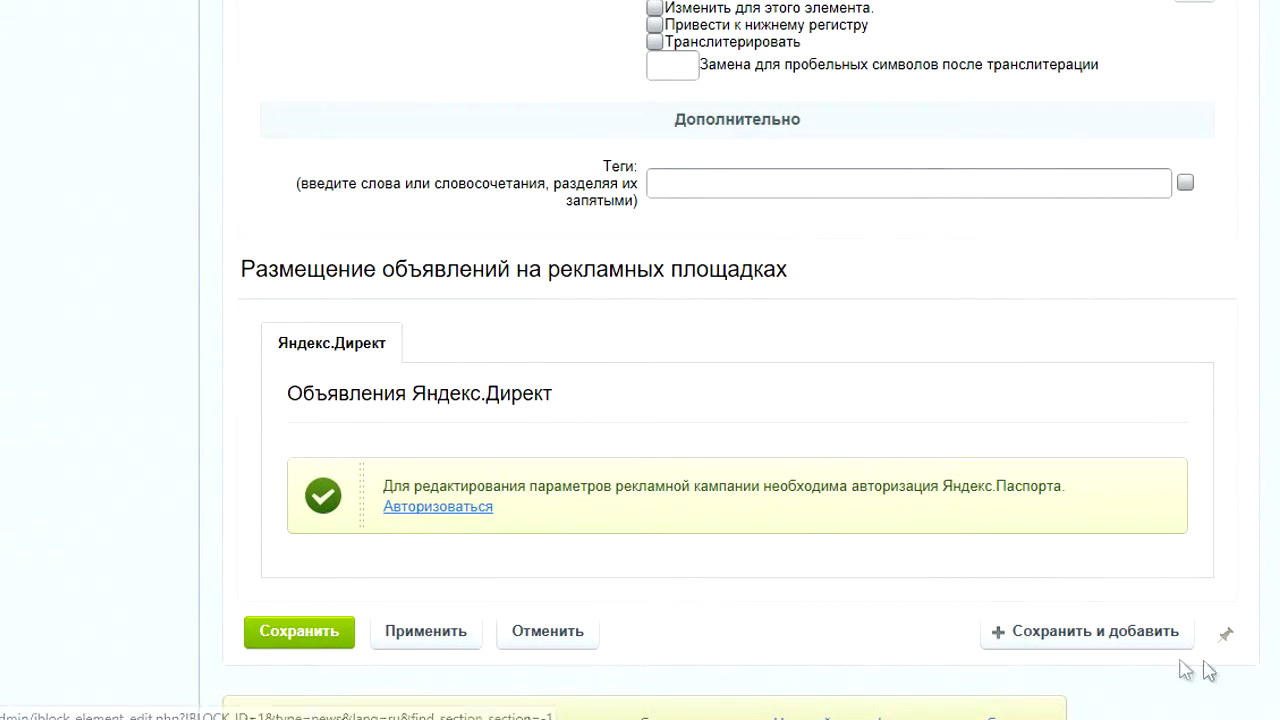
left_click(1229, 636)
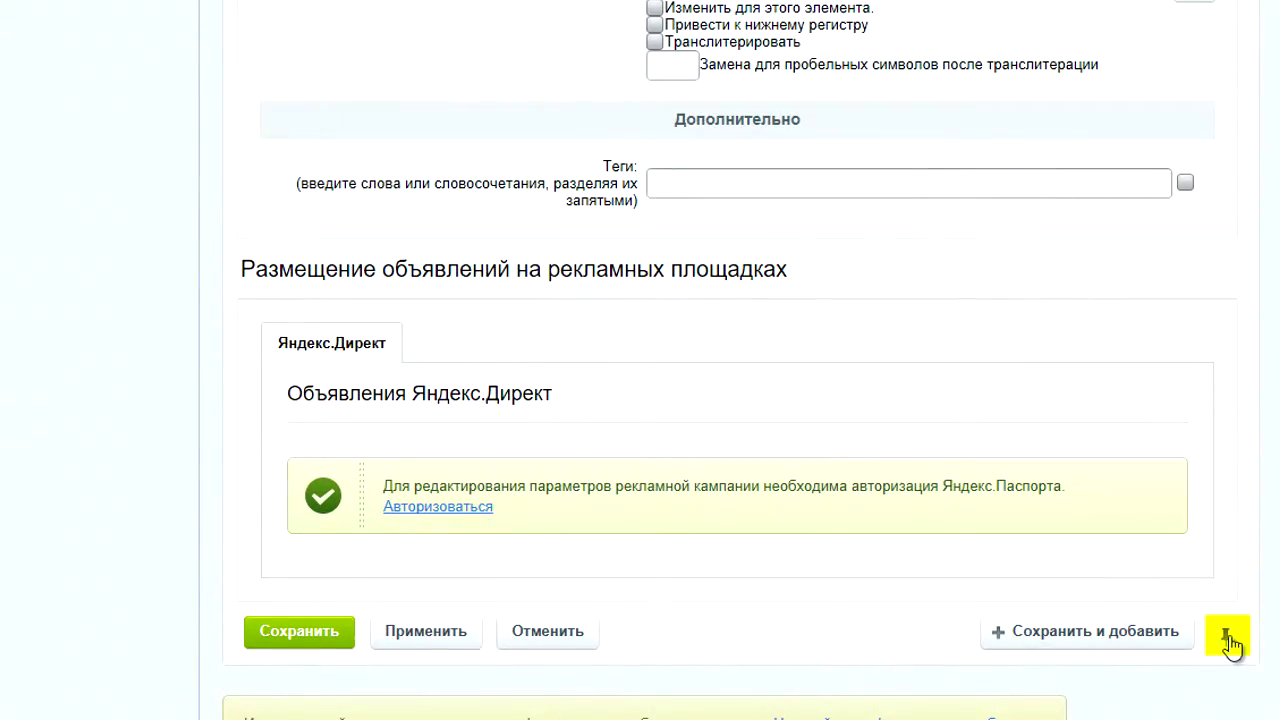
scroll(740, 360, "up", 20)
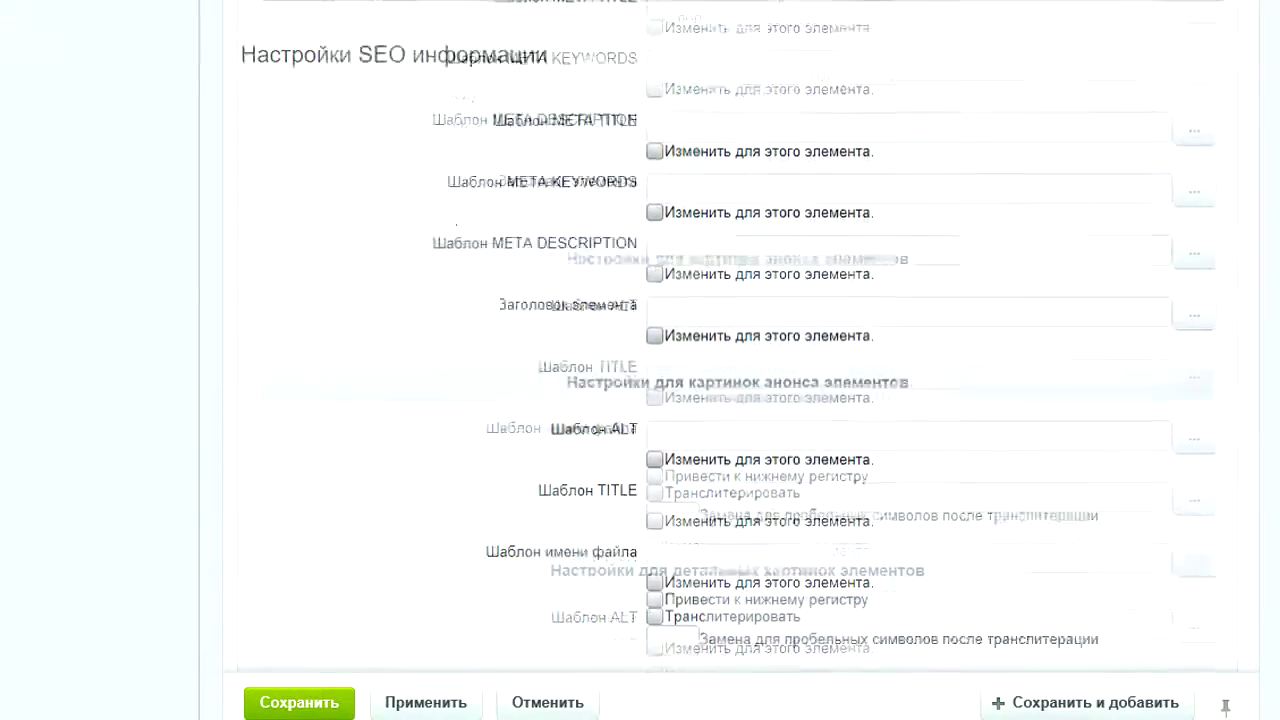
scroll(740, 360, "up", 20)
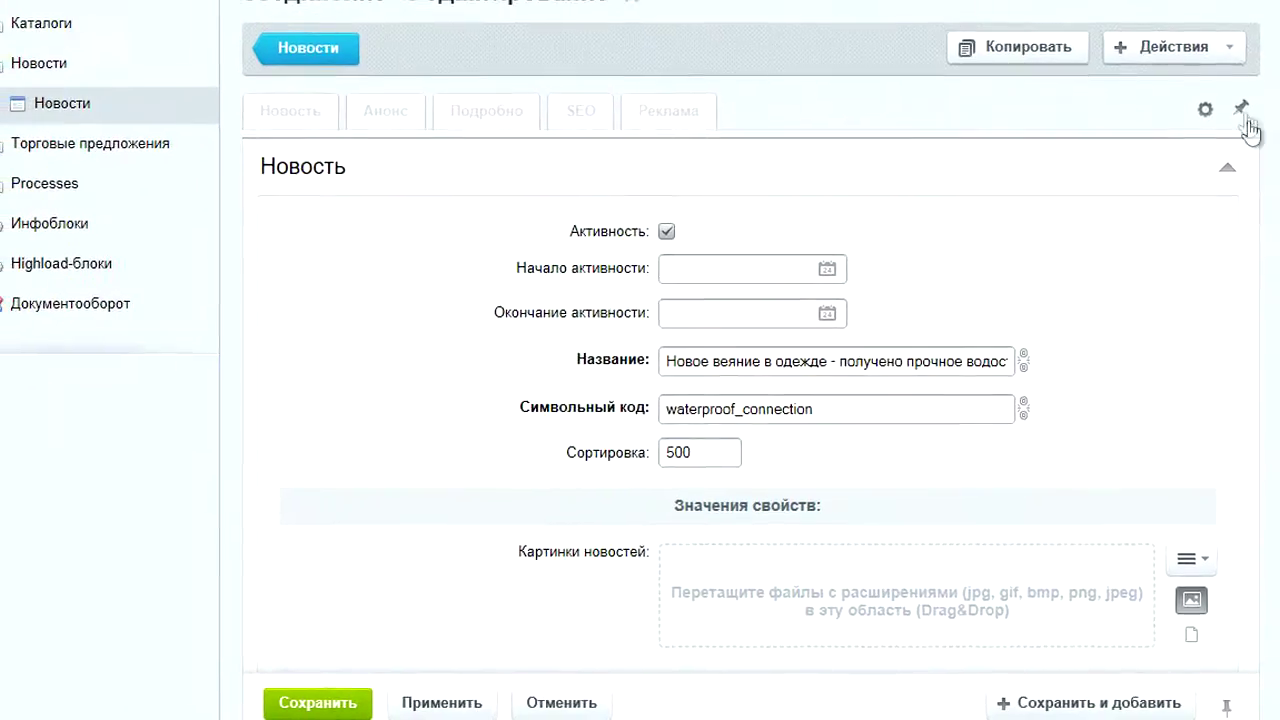
- Pin the form's section tab bar and check that it stays in place along the page
left_click(1247, 148)
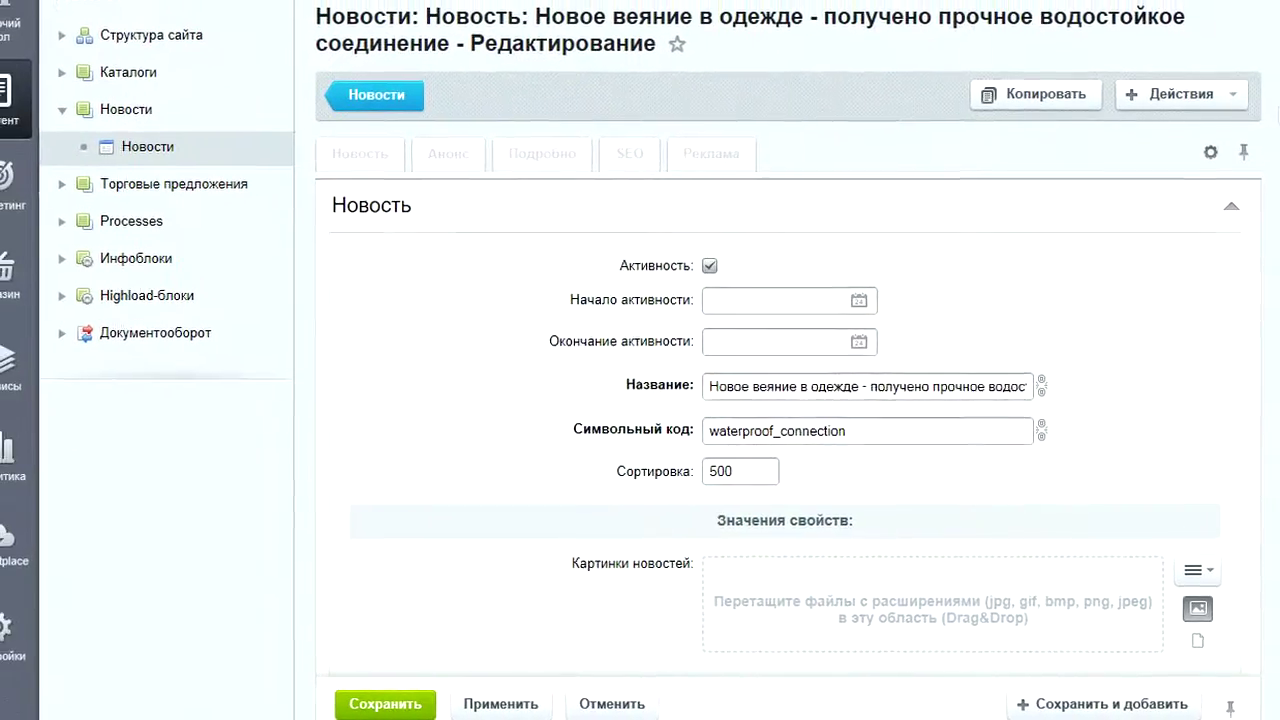
scroll(780, 400, "down", 4)
scroll(815, 87, "down", 2)
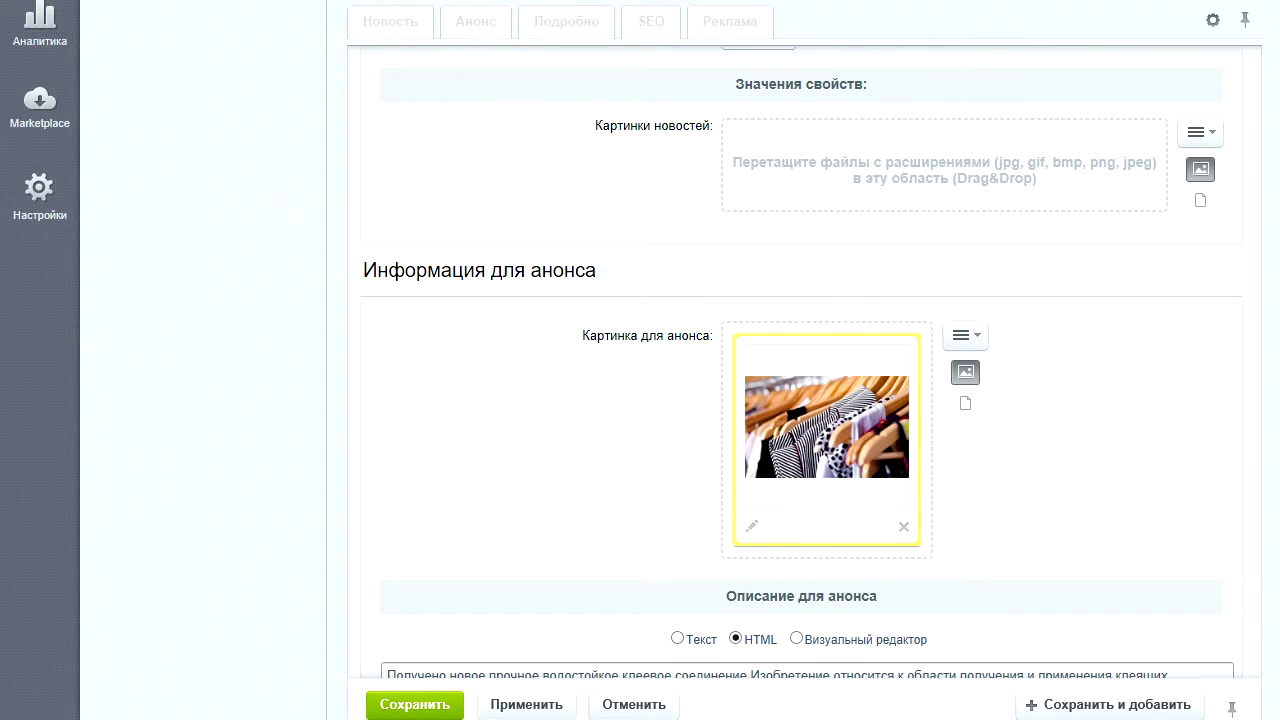
scroll(1052, 103, "up", 5)
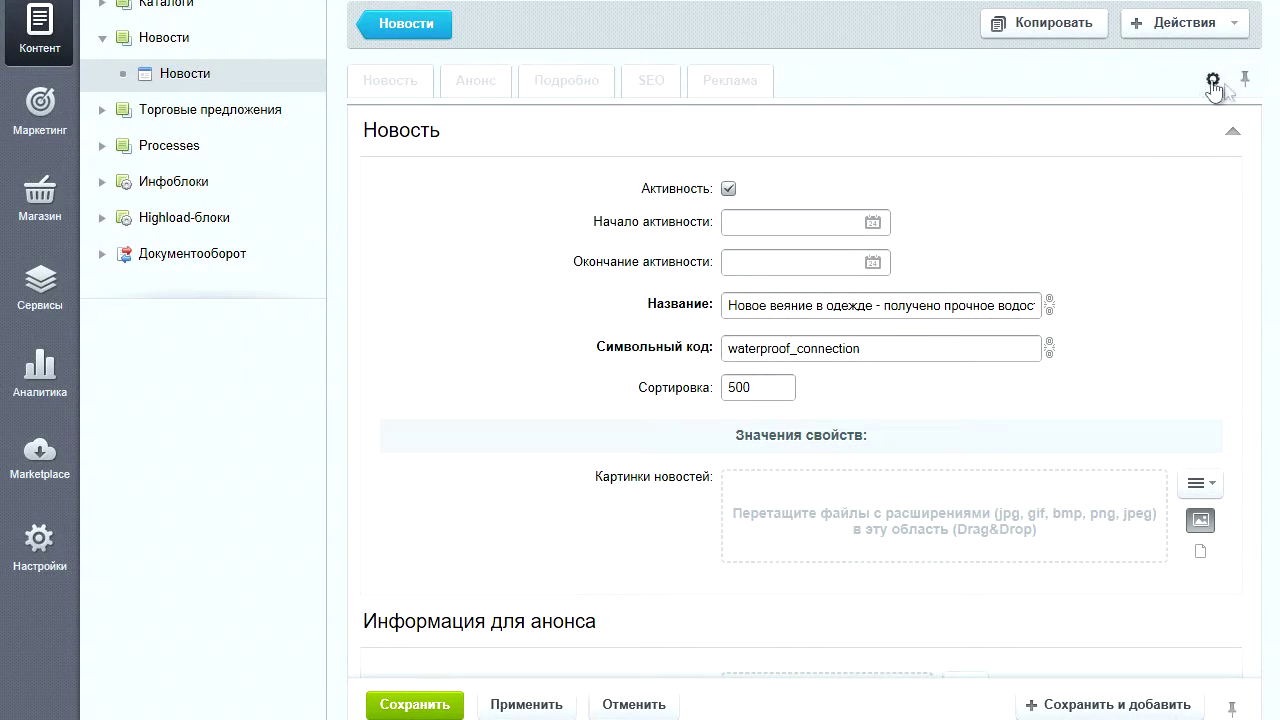
- Switch the form back to separate tabs and locate the Название field
left_click(1233, 131)
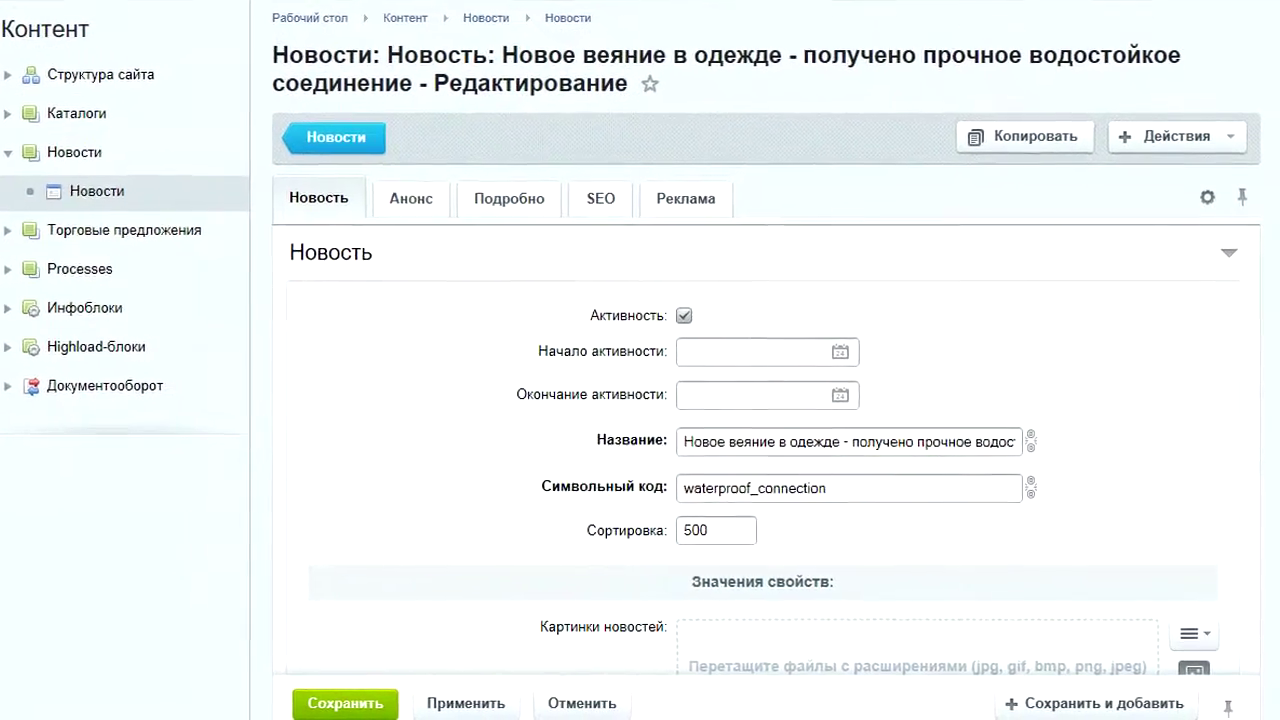
left_click_drag(598, 440, 655, 440)
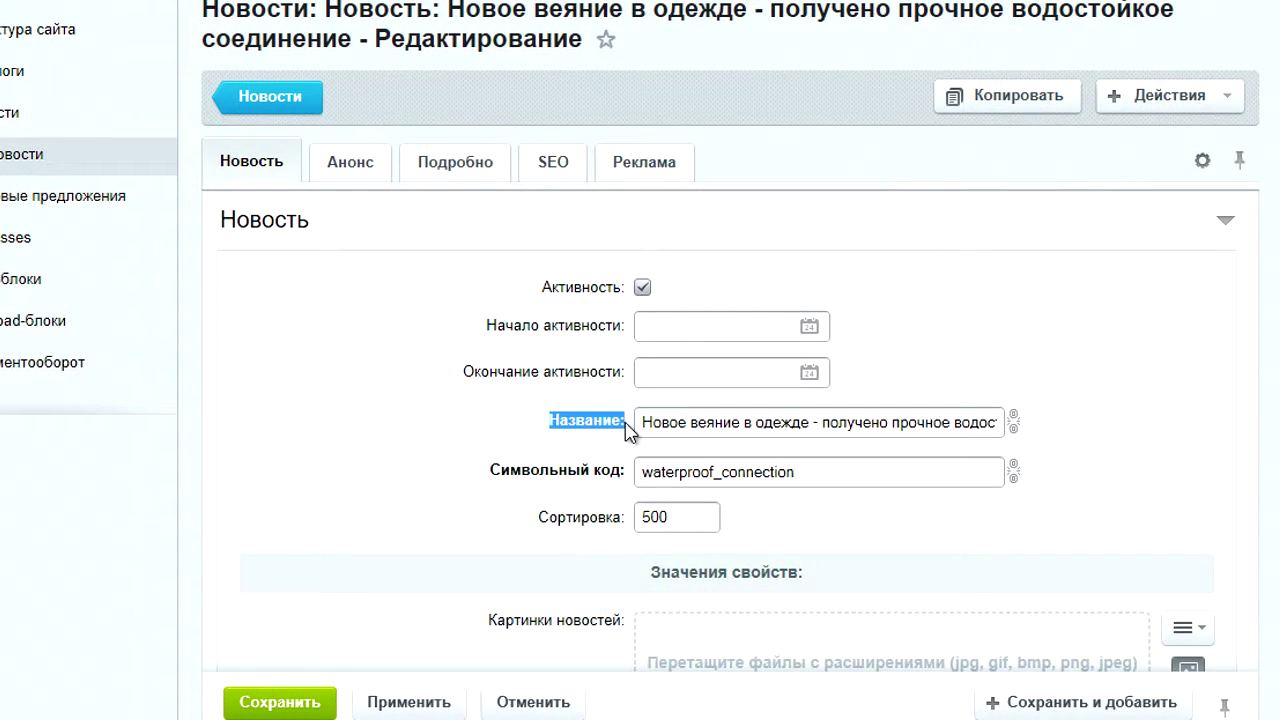
left_click(606, 437)
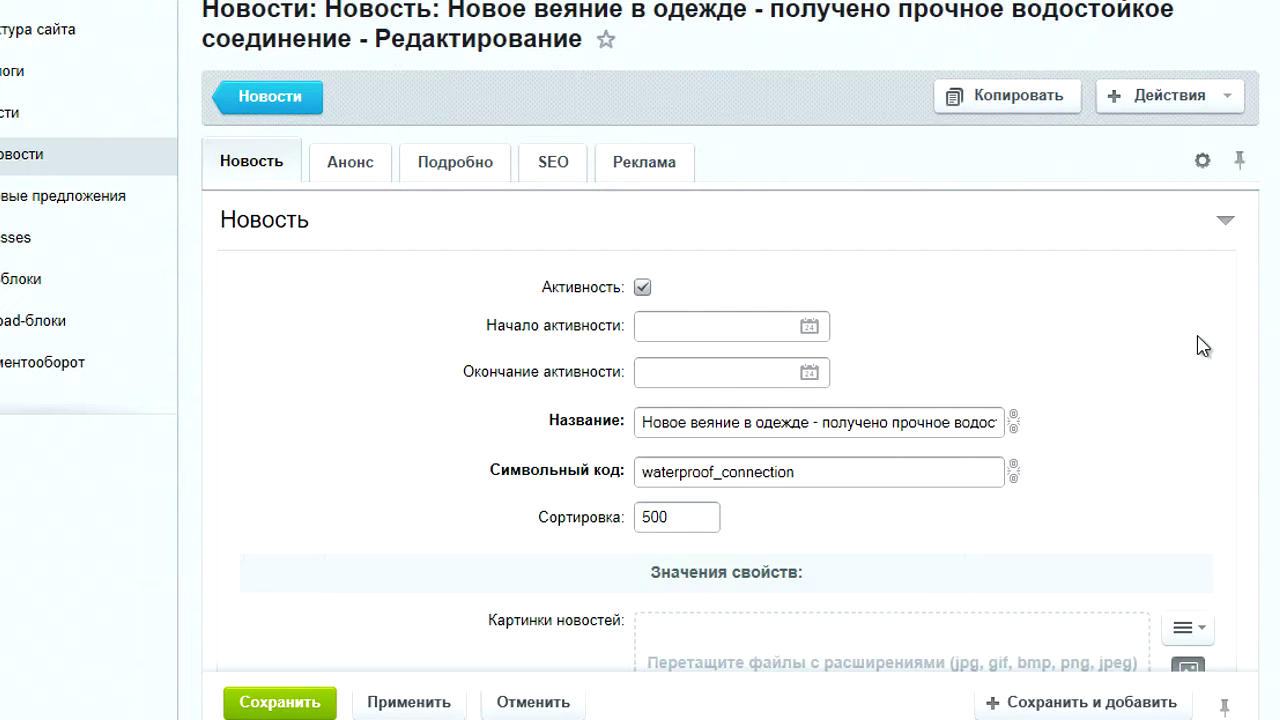
- Examine the image upload options for the announcement picture and the detailed picture
left_click(345, 165)
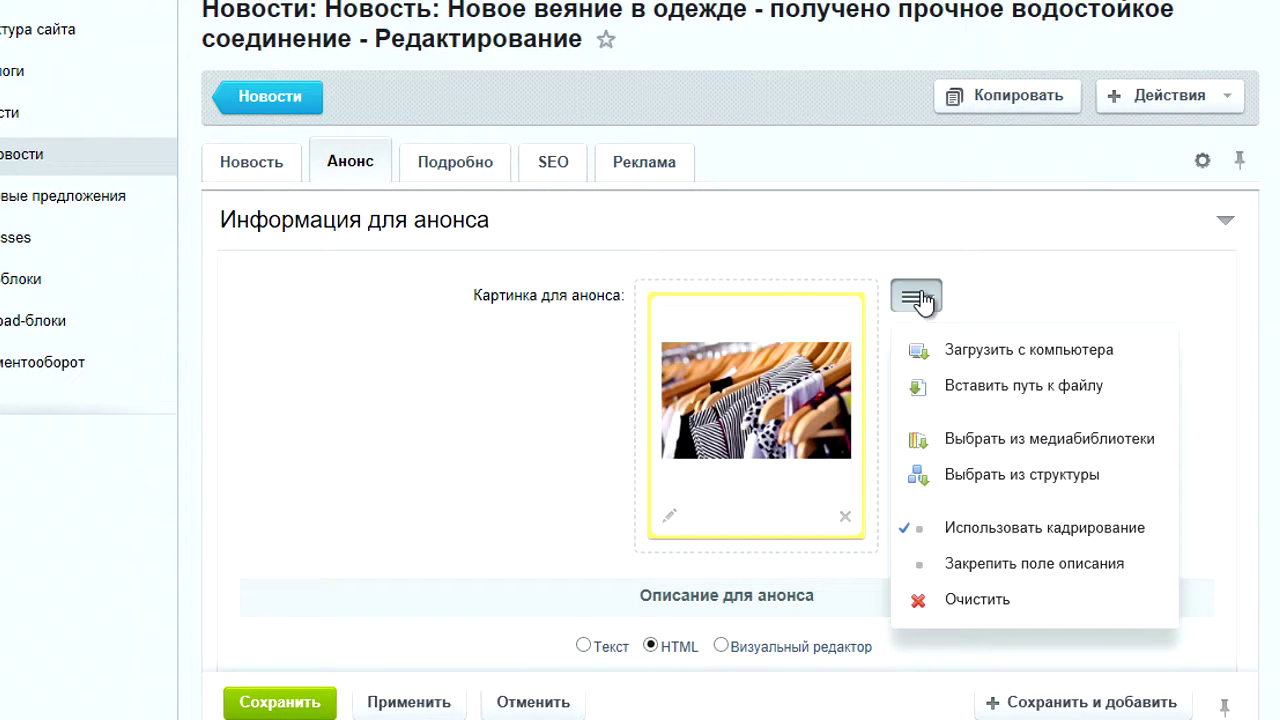
left_click(447, 165)
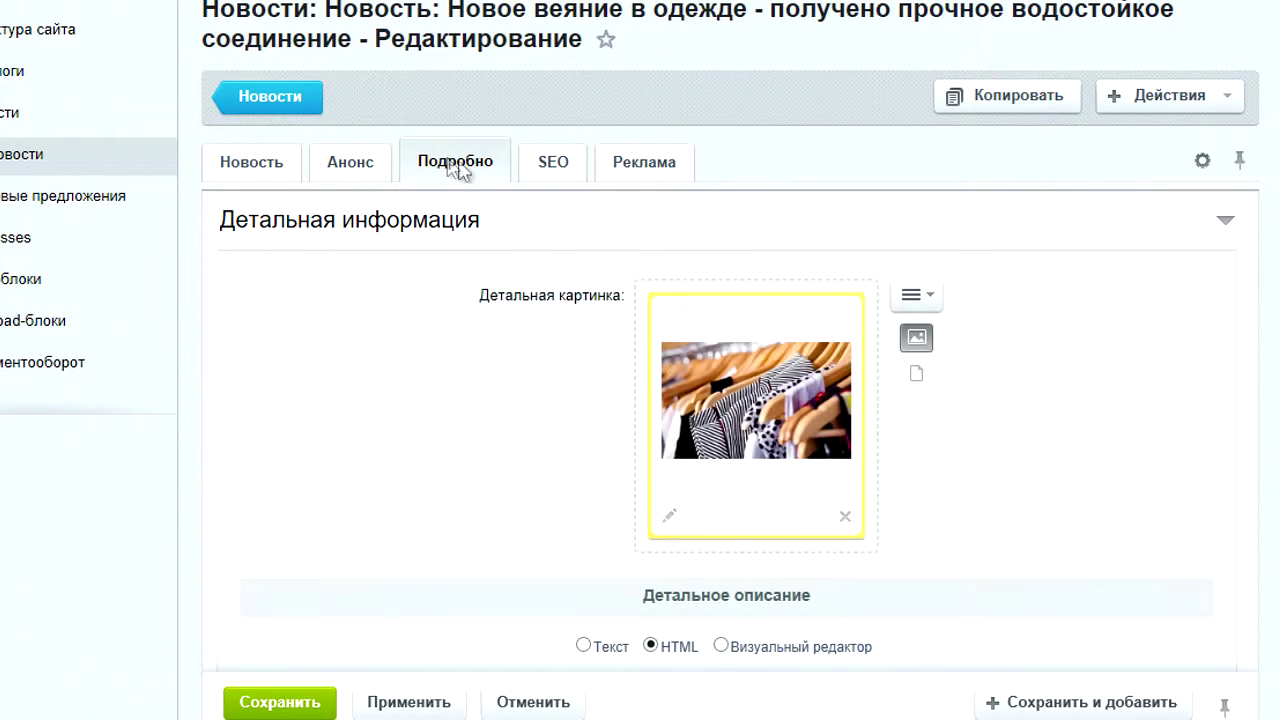
left_click(915, 297)
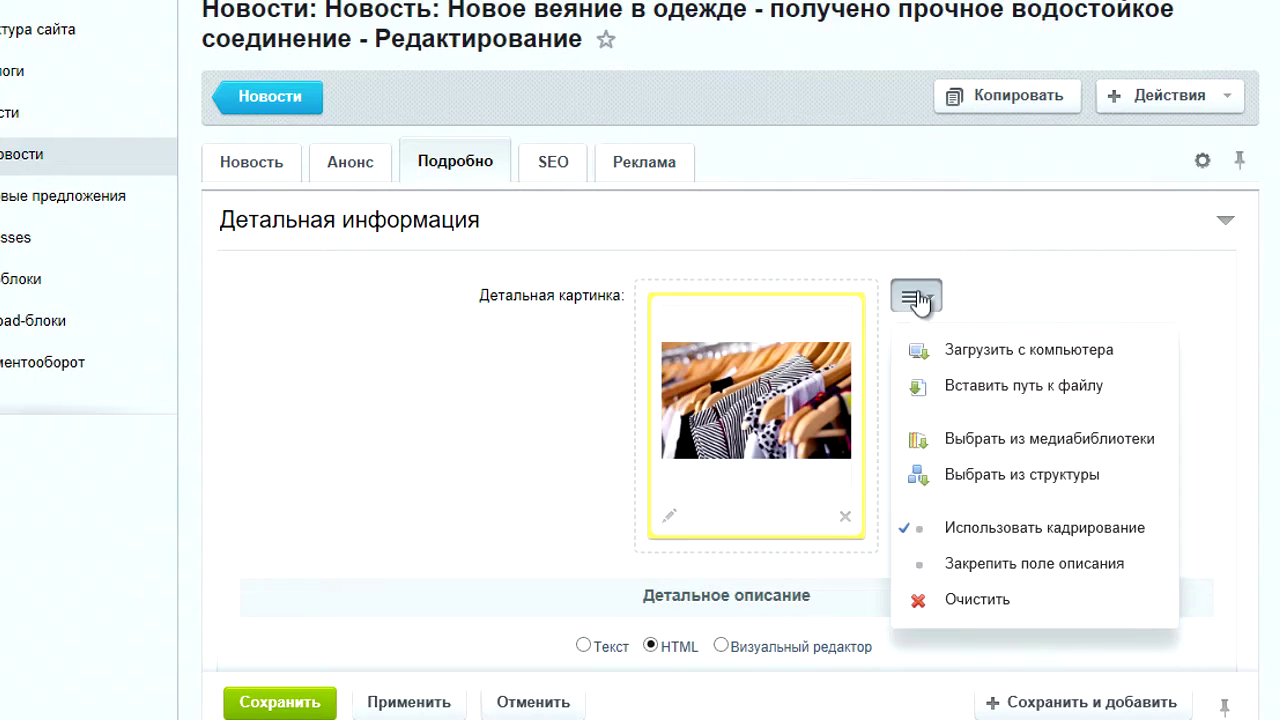
left_click(914, 299)
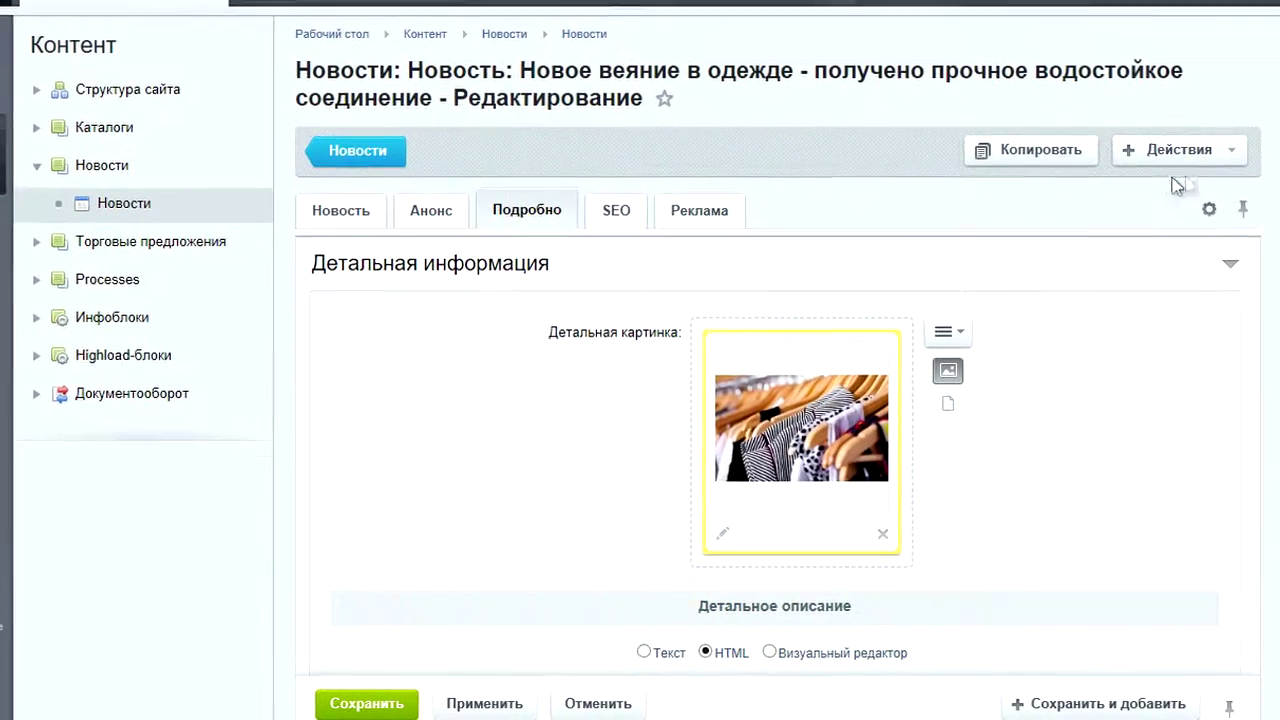
- Reset the edit form's personal settings to the defaults and confirm deleting them
left_click(1212, 238)
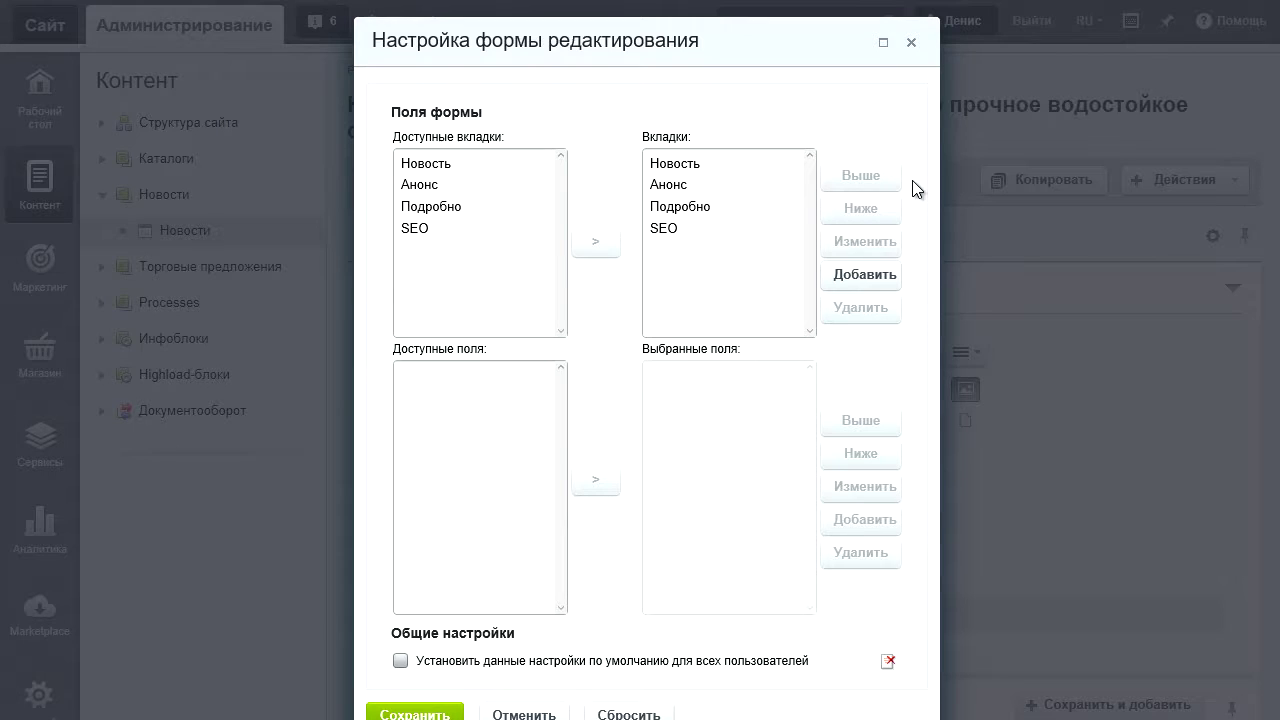
left_click(911, 45)
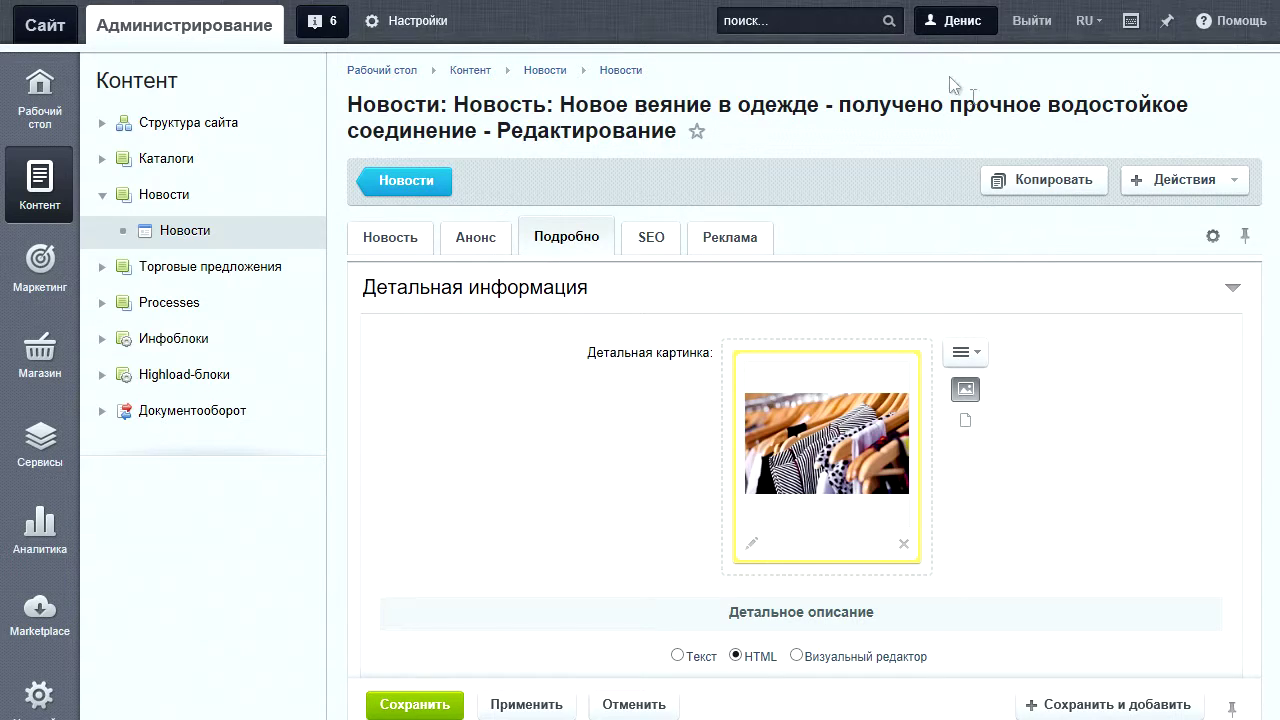
left_click(1213, 236)
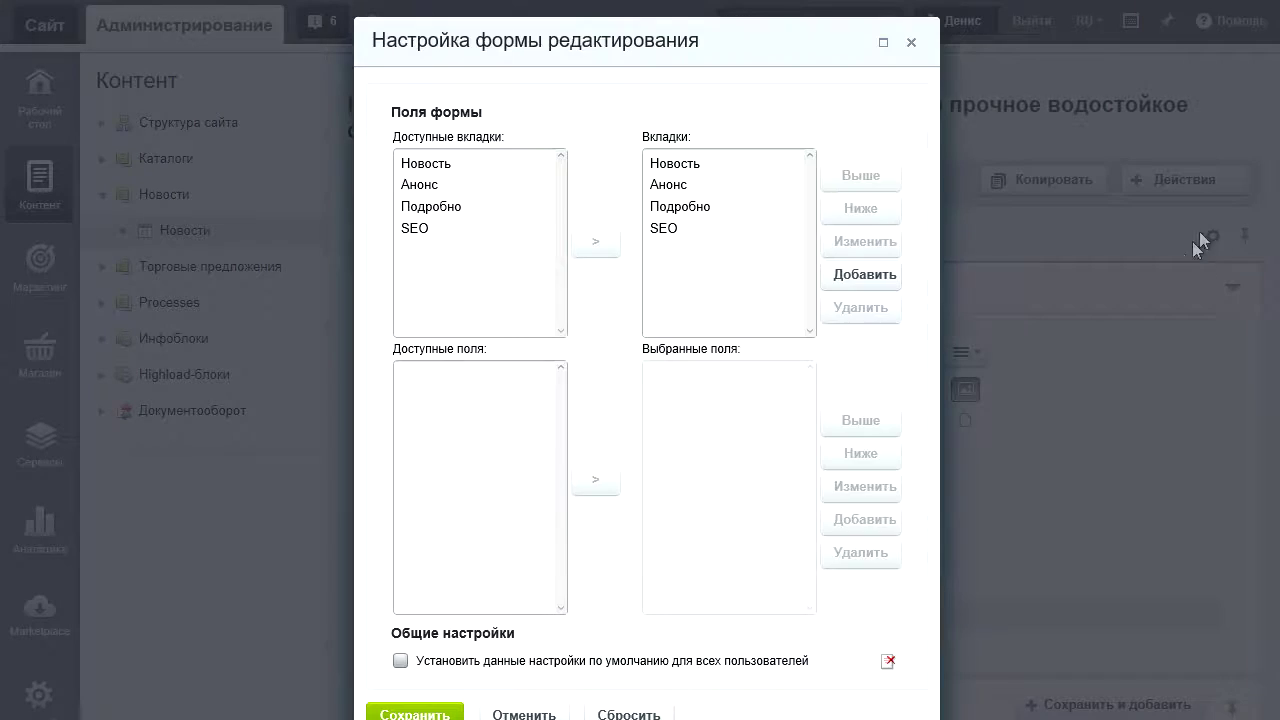
scroll(900, 250, "down", 3)
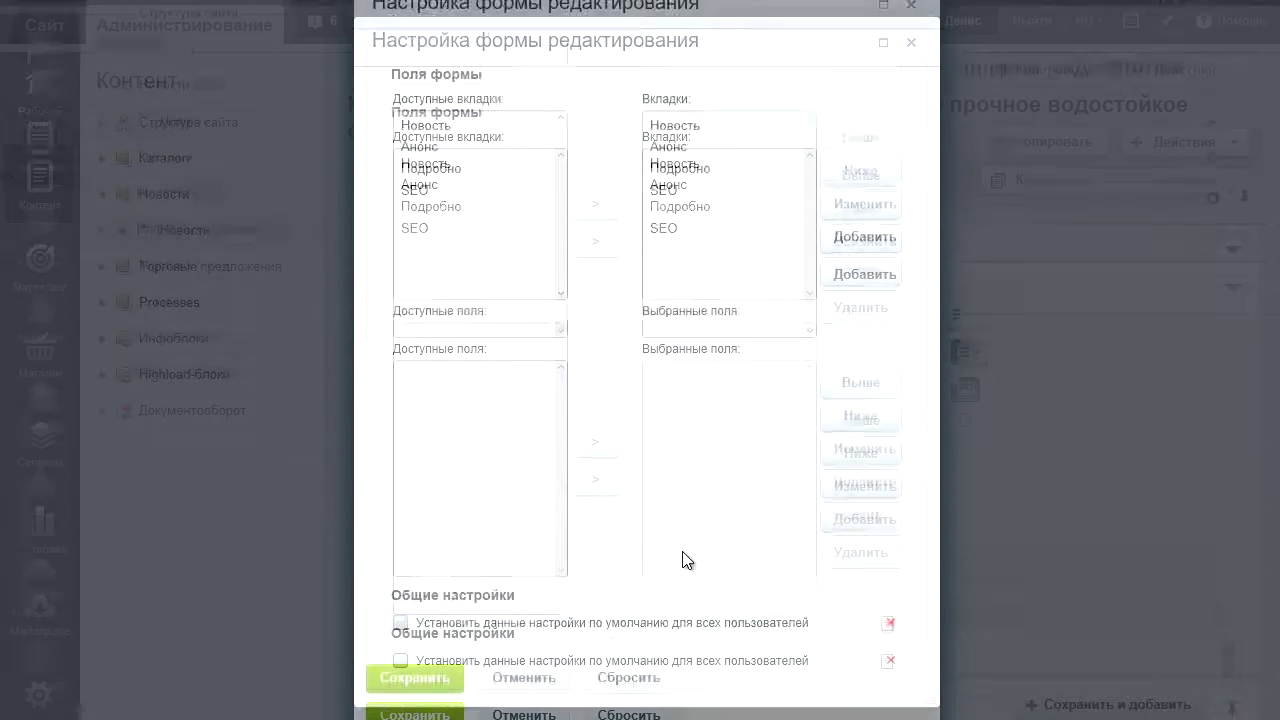
scroll(650, 580, "down", 1)
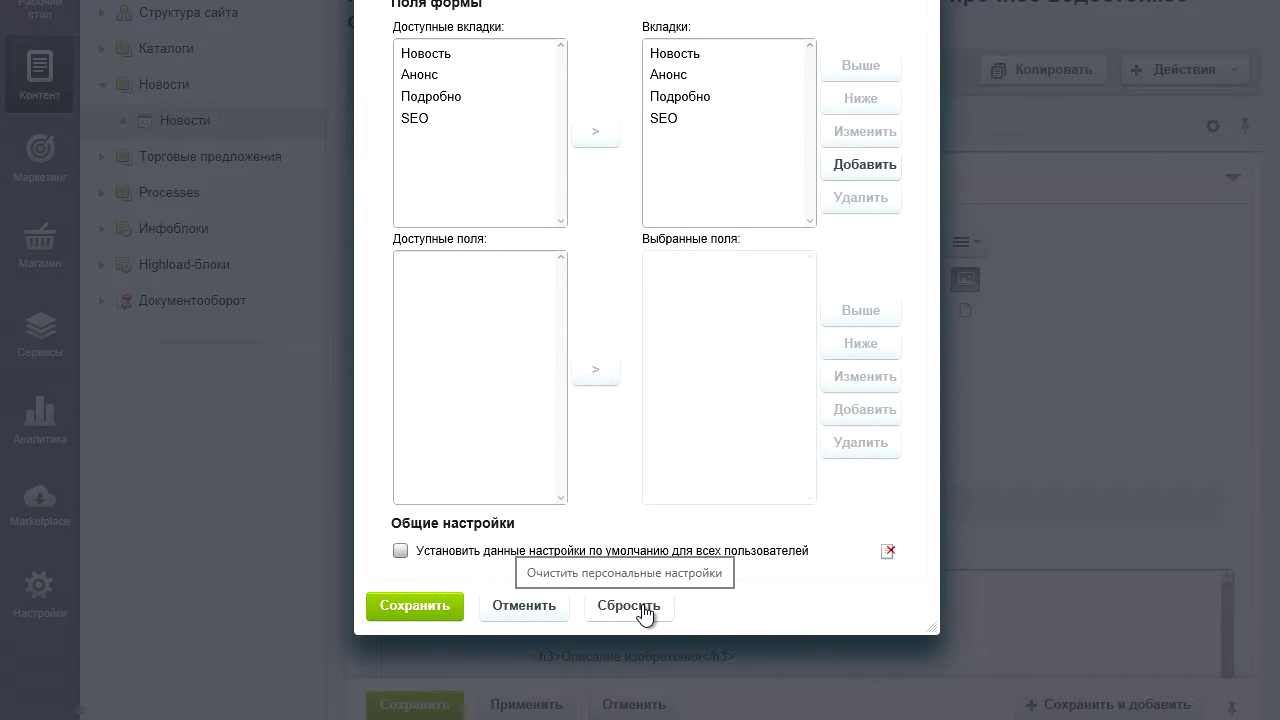
left_click(643, 608)
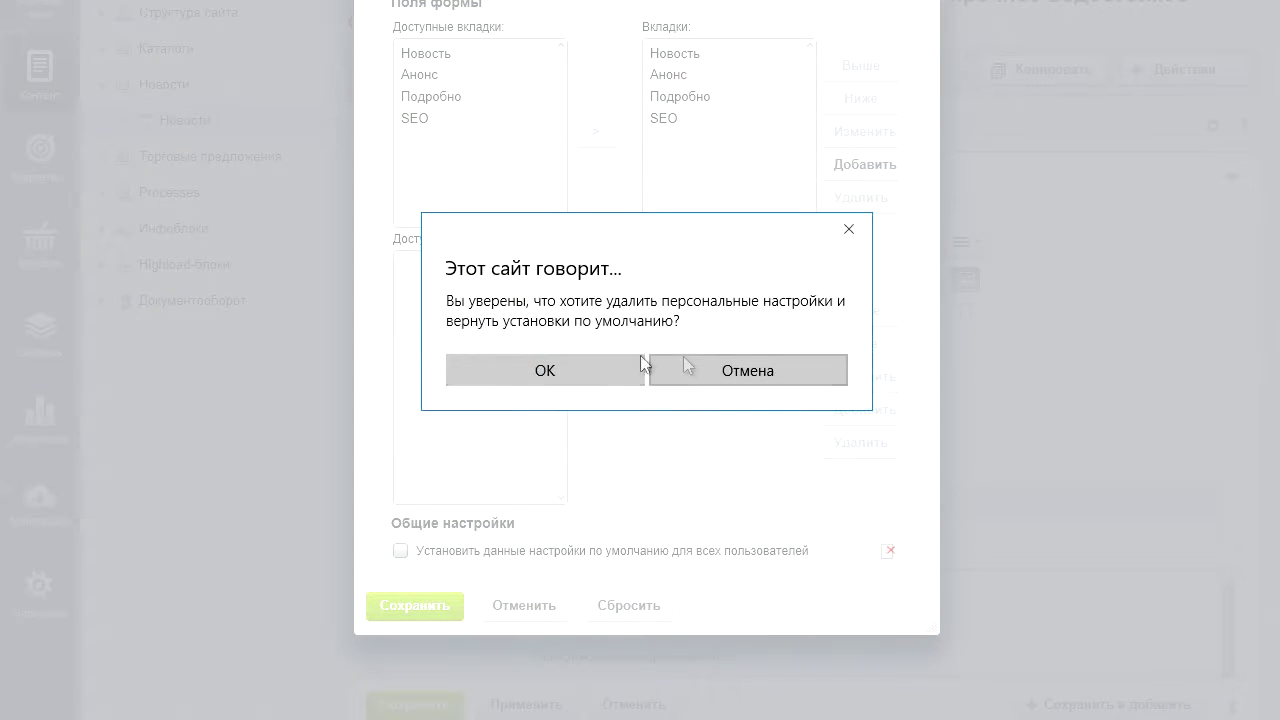
left_click(551, 373)
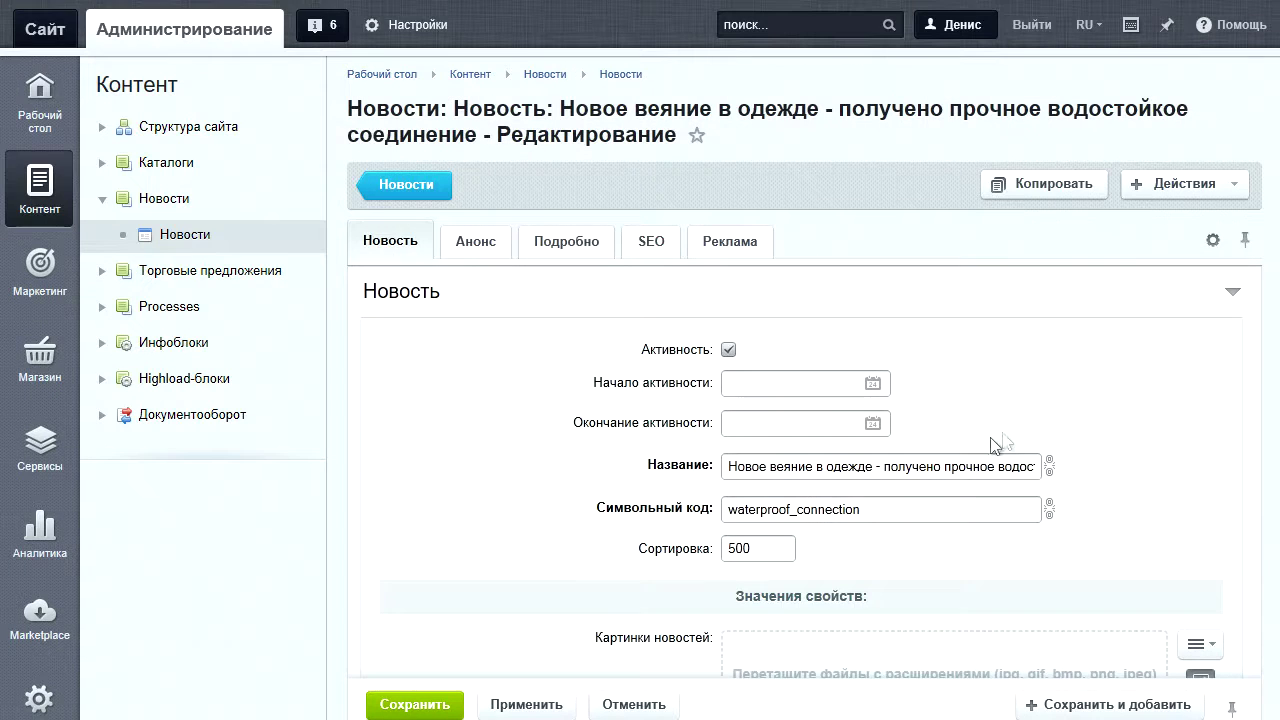